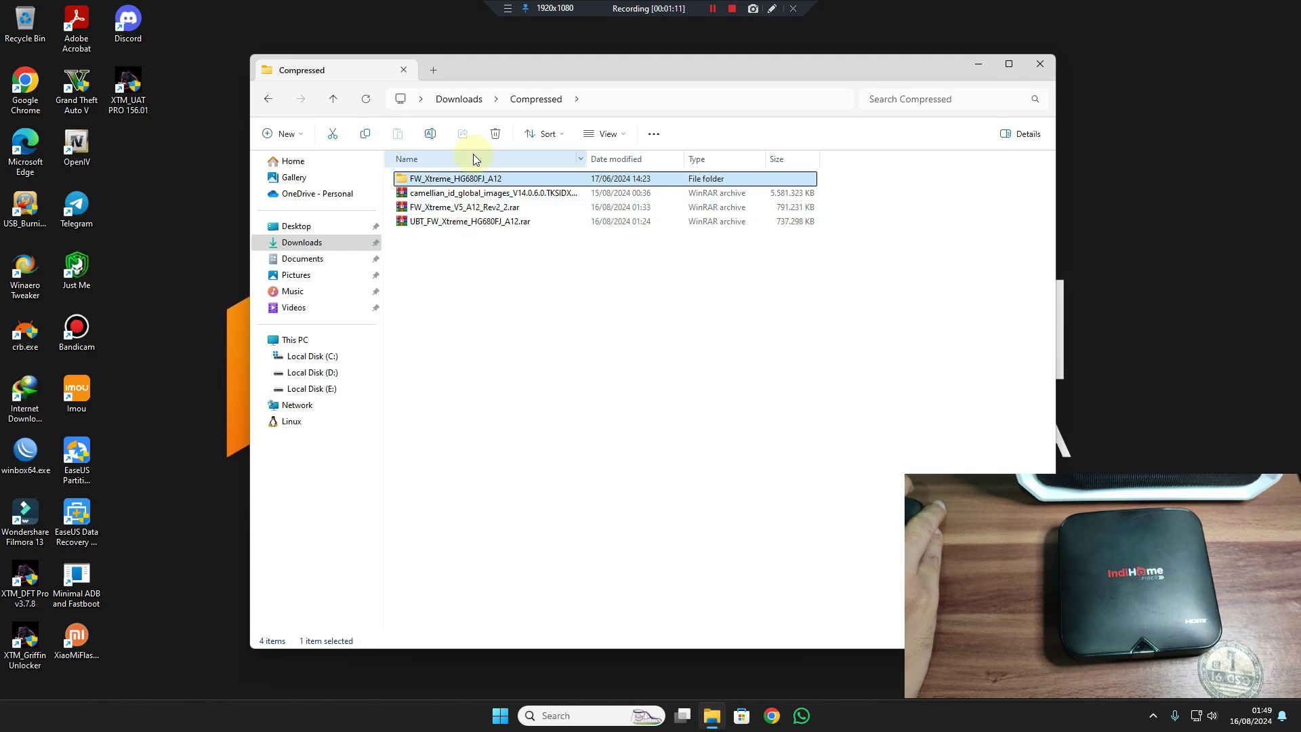
Open the FW_Xtreme_HG680FJ_A12 folder, look over its firmware image and UNLOCK_BOOTLOADER.bat, and minimize the window
{"action": "double_click", "coordinate": [454, 179]}
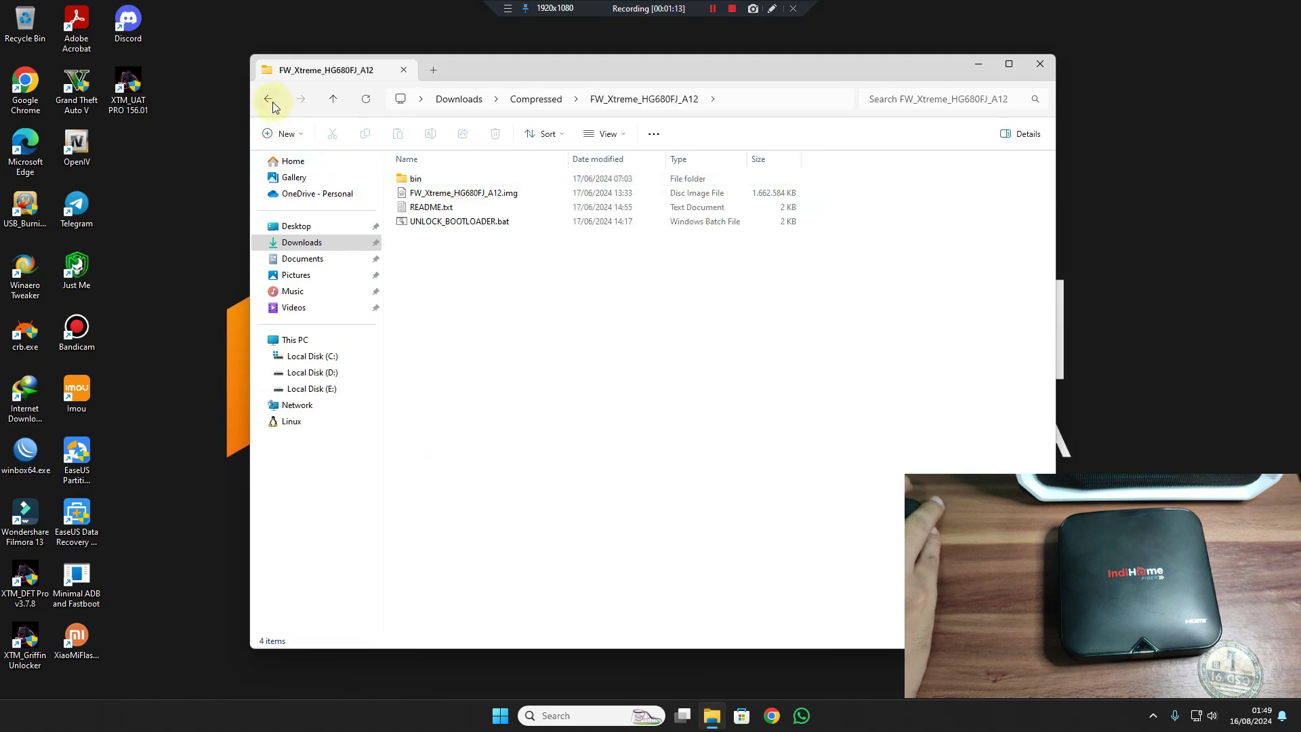
{"action": "left_click", "coordinate": [454, 194]}
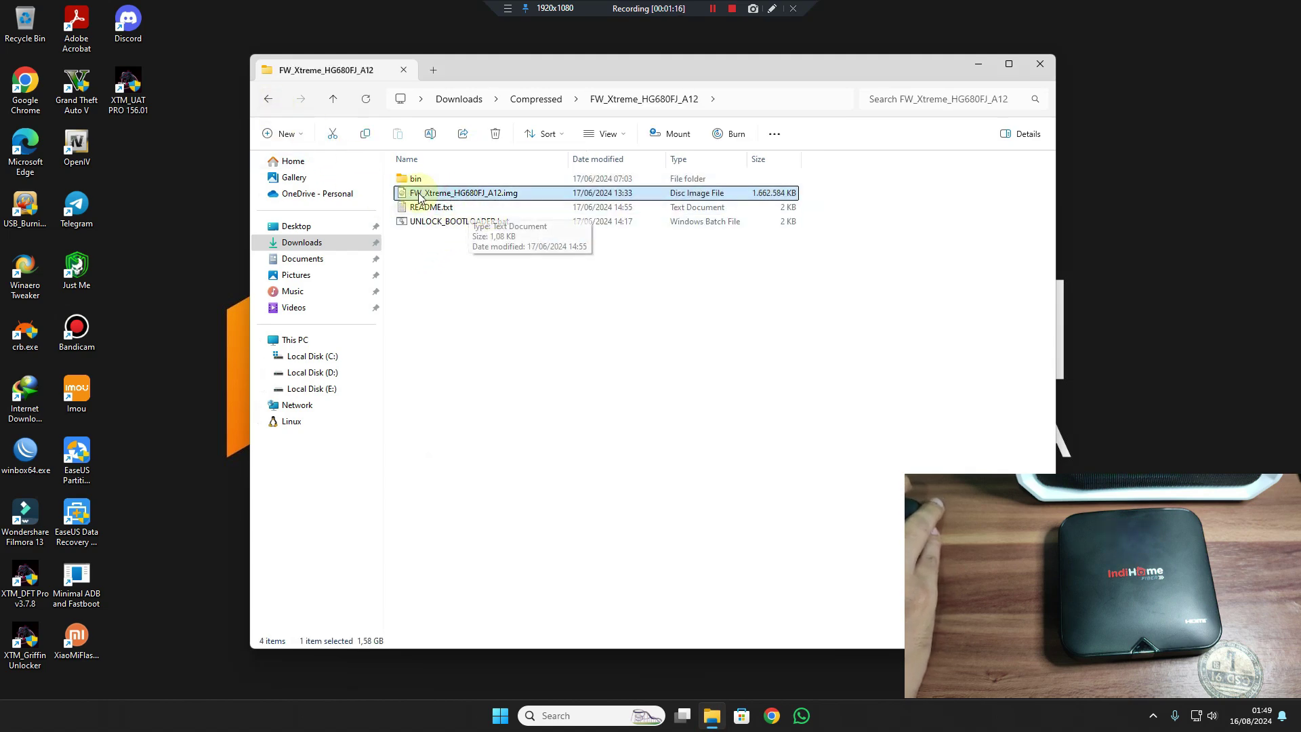
{"action": "left_click", "coordinate": [449, 255]}
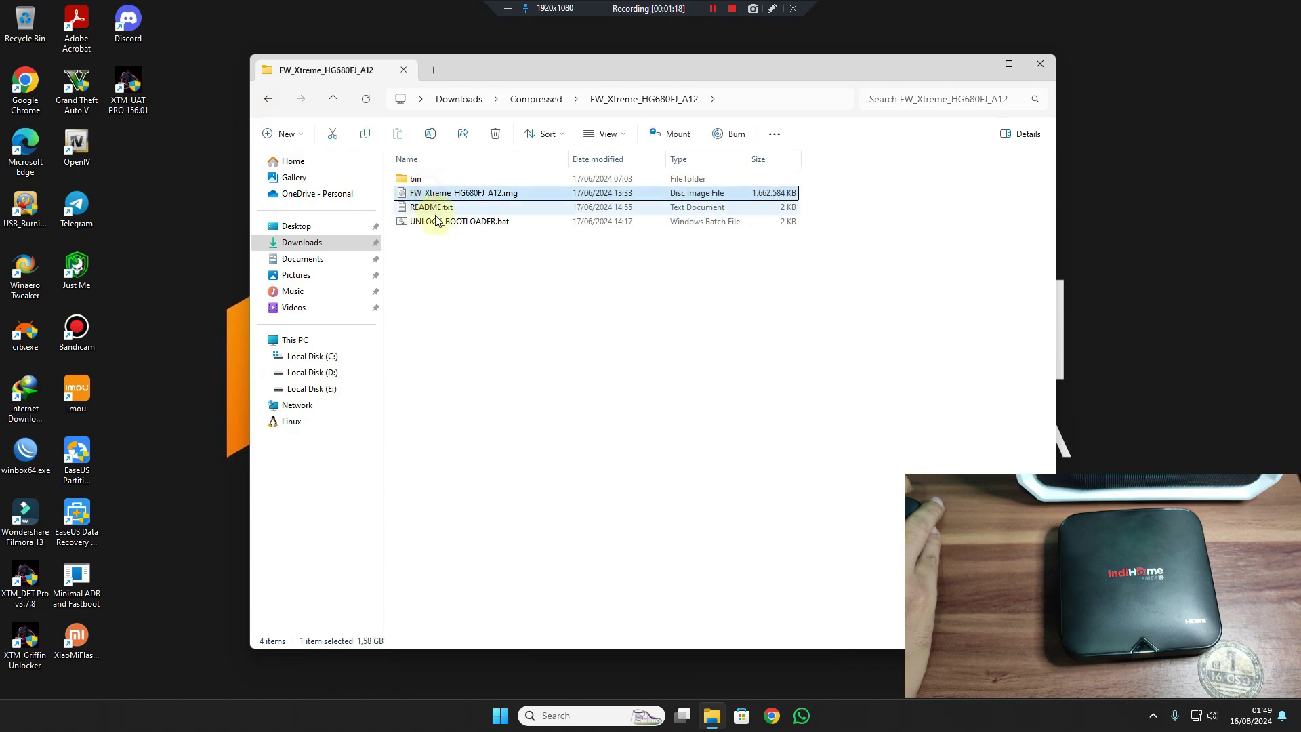
{"action": "left_click", "coordinate": [443, 225]}
{"action": "left_click", "coordinate": [454, 195]}
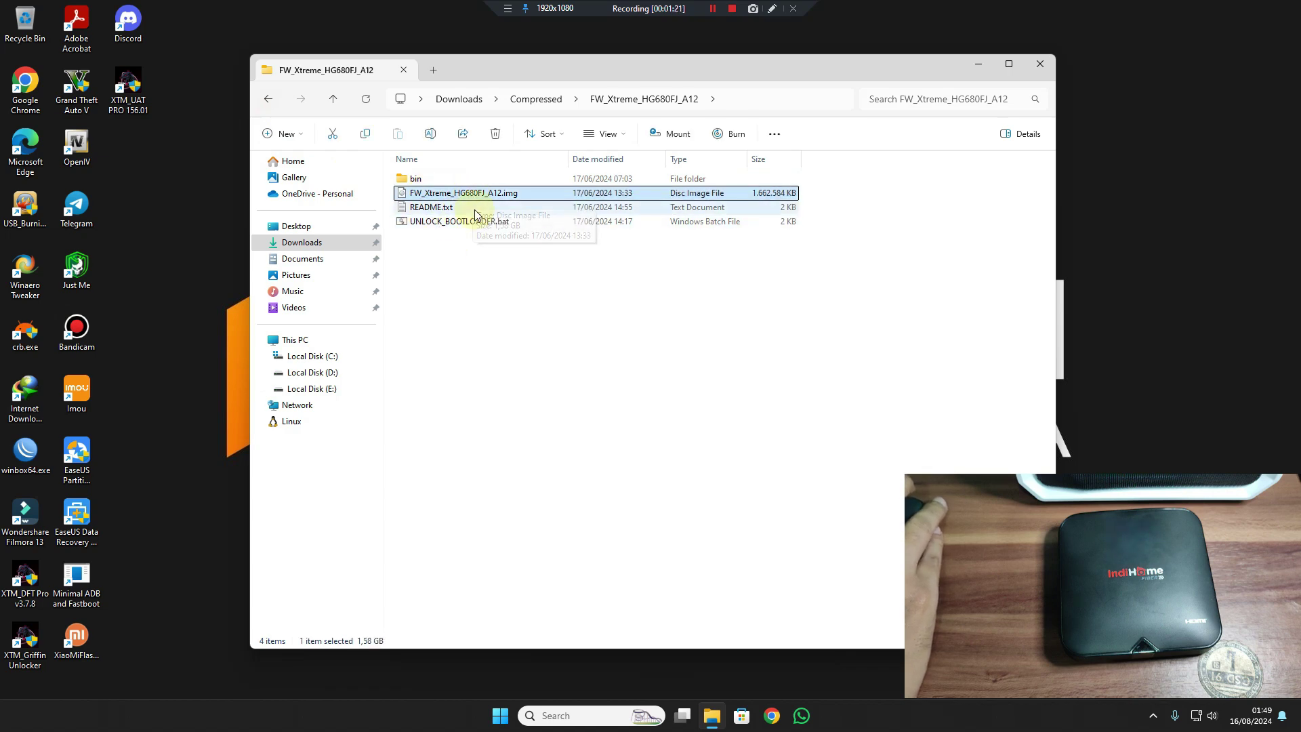
{"action": "left_click", "coordinate": [555, 283]}
{"action": "left_click", "coordinate": [508, 194]}
{"action": "left_click", "coordinate": [515, 259]}
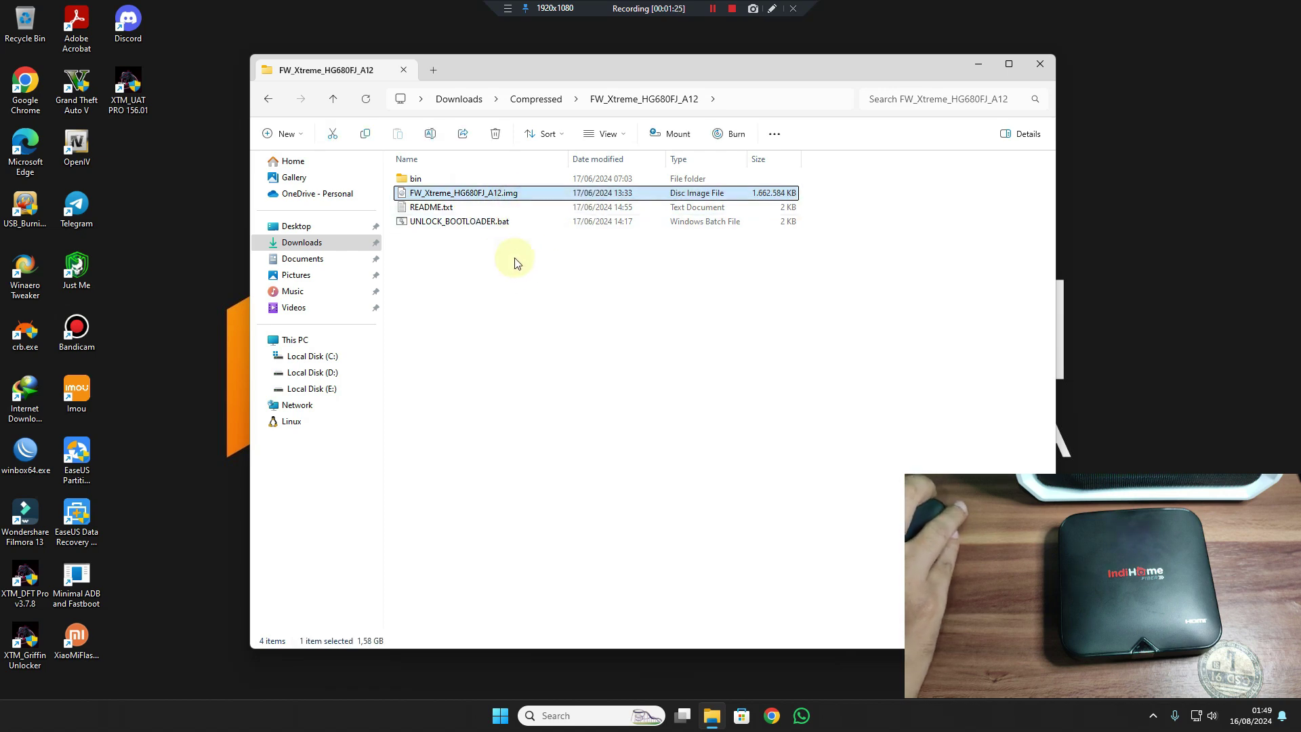
{"action": "left_click", "coordinate": [977, 64]}
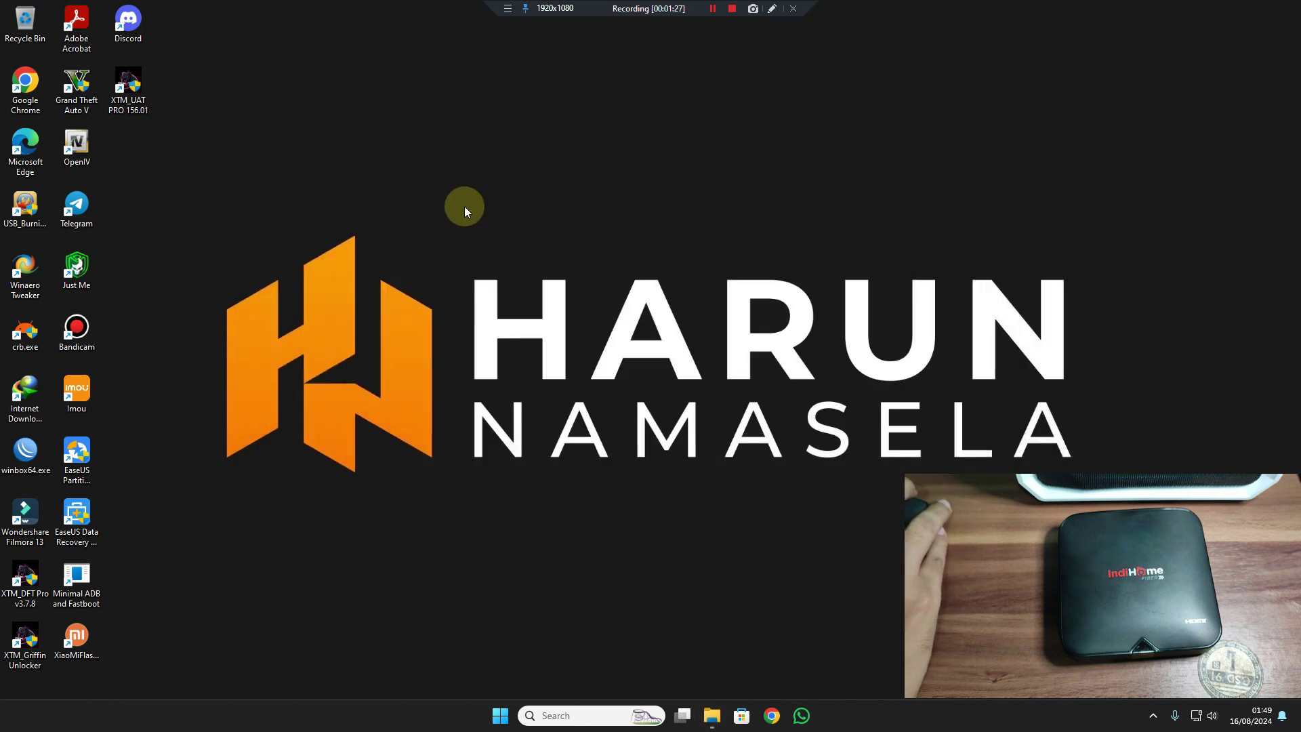
Refresh the desktop, launch USB_Burning_Tool and widen its Device ID column slightly
{"action": "right_click", "coordinate": [473, 175]}
{"action": "left_click", "coordinate": [516, 237]}
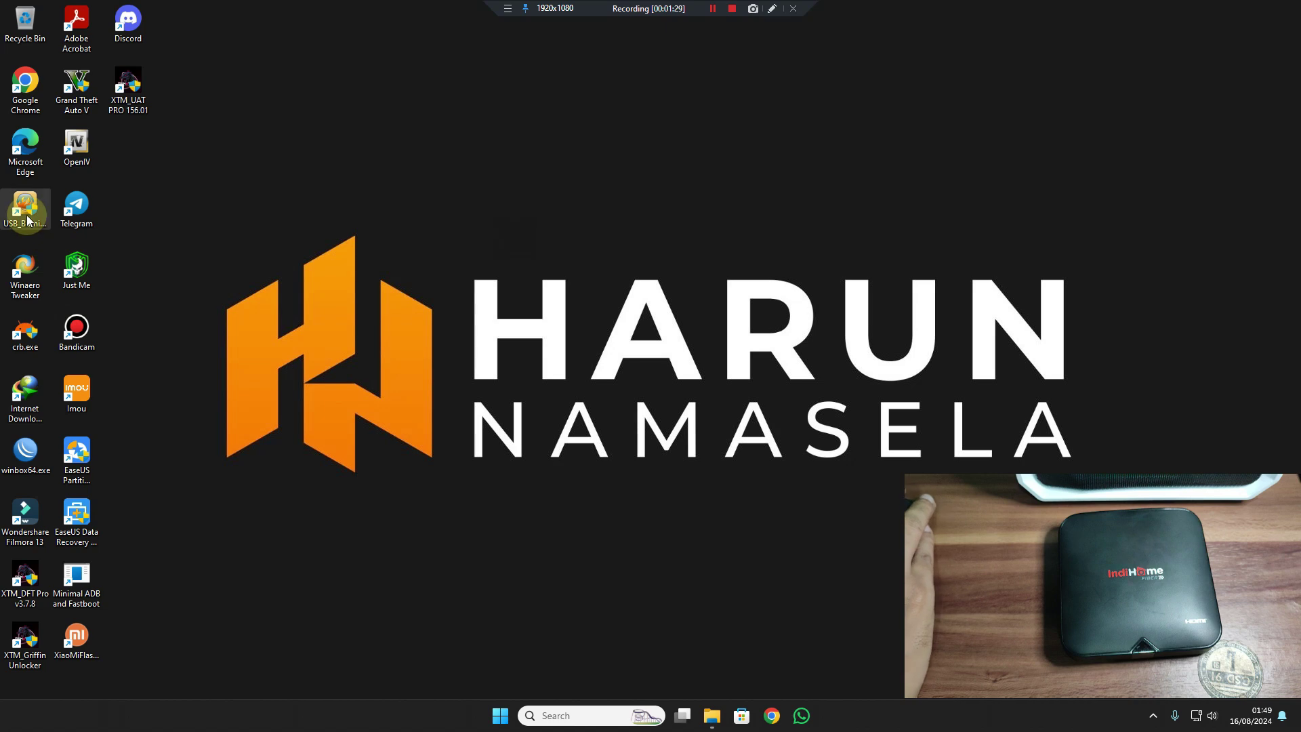
{"action": "double_click", "coordinate": [28, 210]}
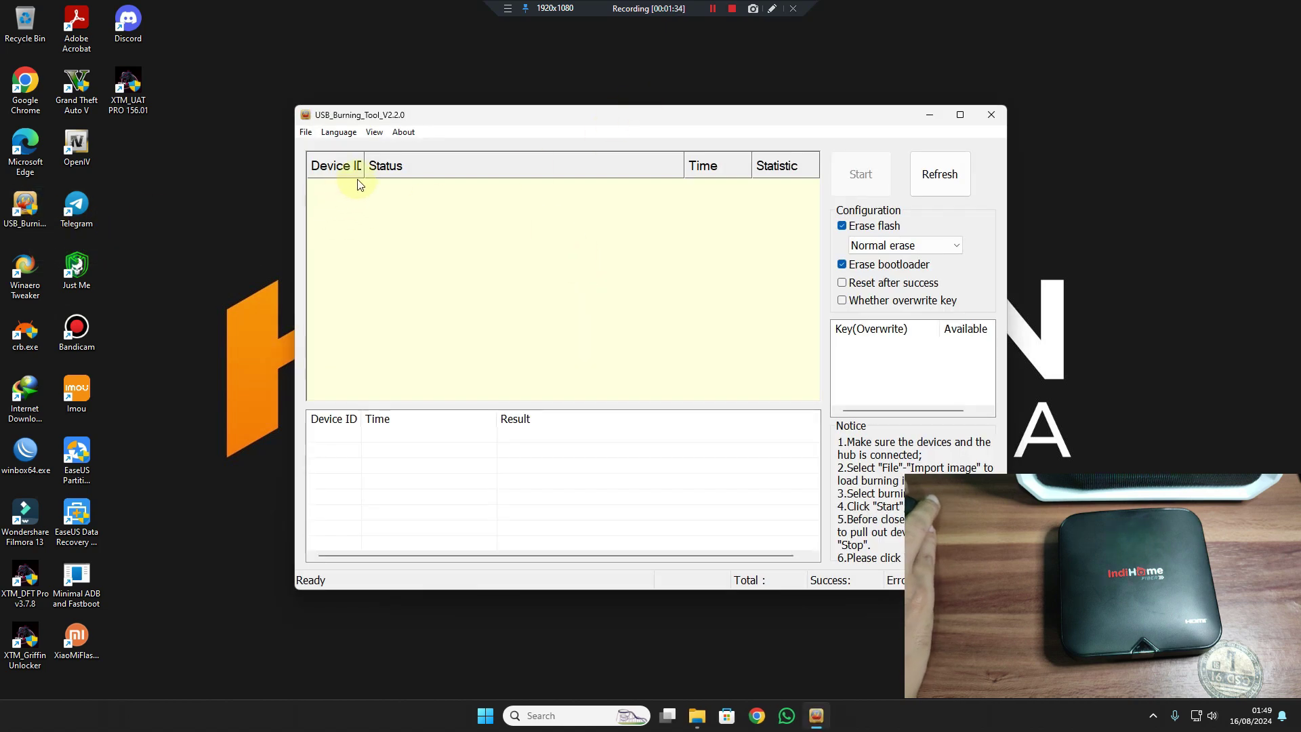
{"action": "left_click_drag", "start_coordinate": [365, 175], "coordinate": [370, 183]}
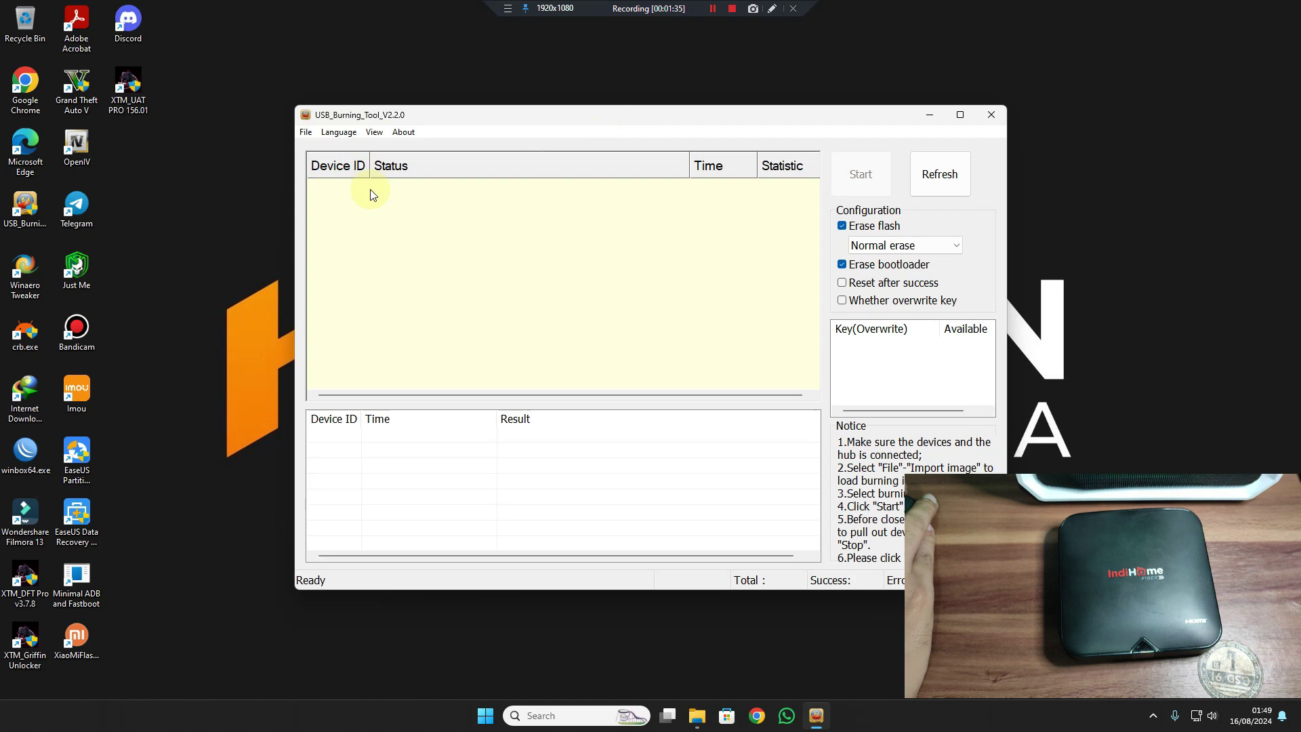
Import the burning image FW_Xtreme_HG680FJ_A12.img from Downloads > Compressed > FW_Xtreme_HG680FJ_A12
{"action": "left_click", "coordinate": [306, 133]}
{"action": "left_click", "coordinate": [324, 145]}
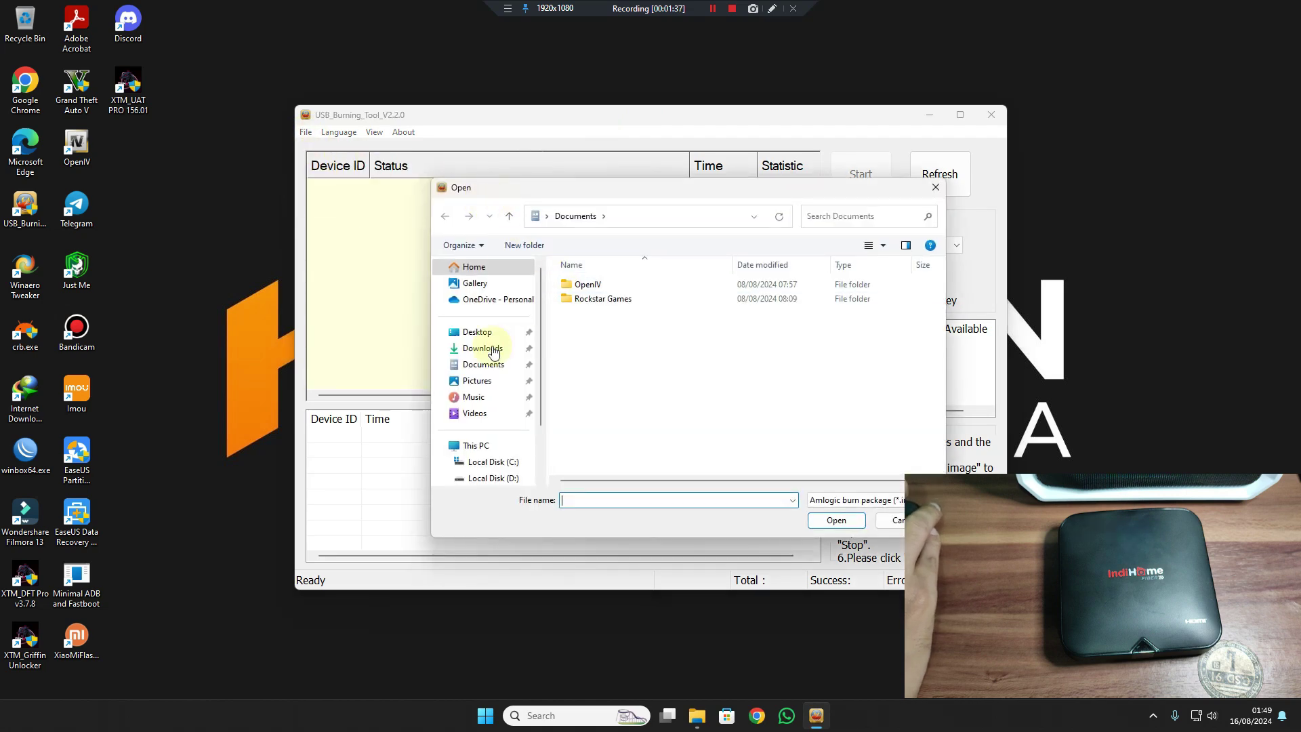
{"action": "left_click", "coordinate": [482, 348]}
{"action": "left_click", "coordinate": [608, 288]}
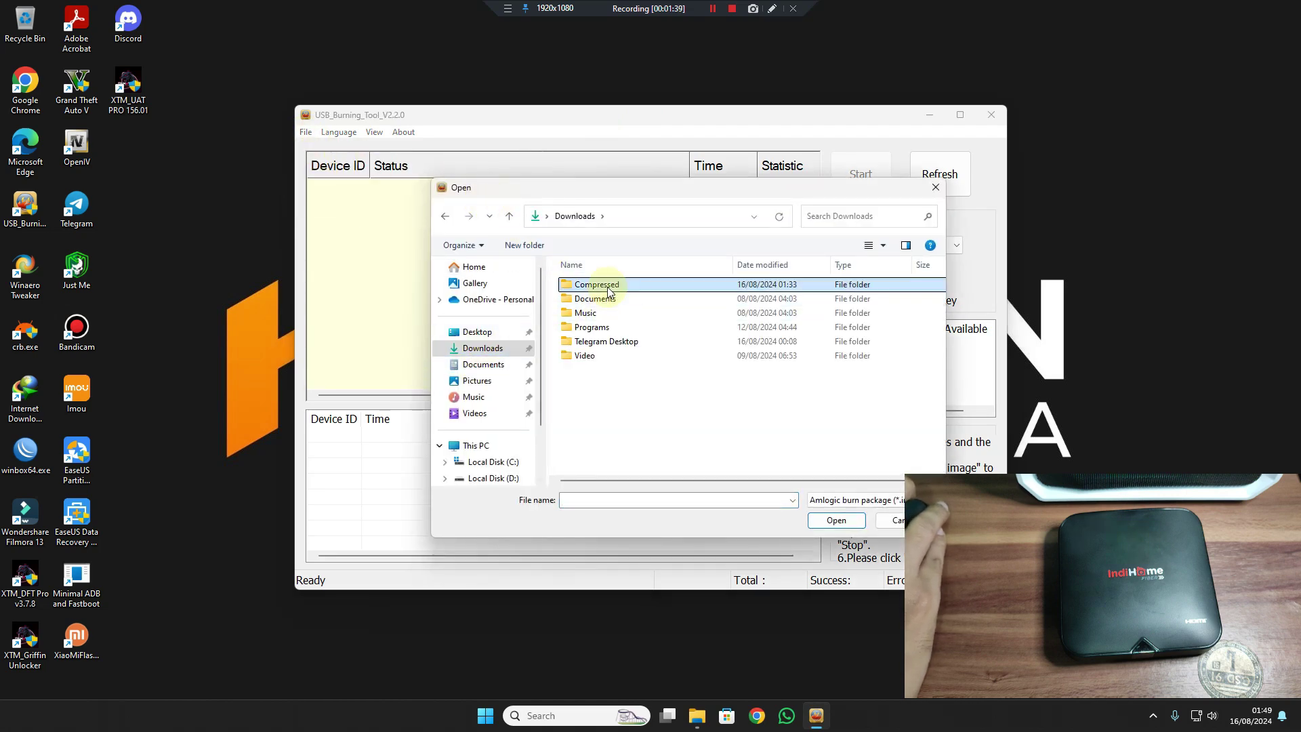
{"action": "double_click", "coordinate": [608, 287]}
{"action": "double_click", "coordinate": [610, 285]}
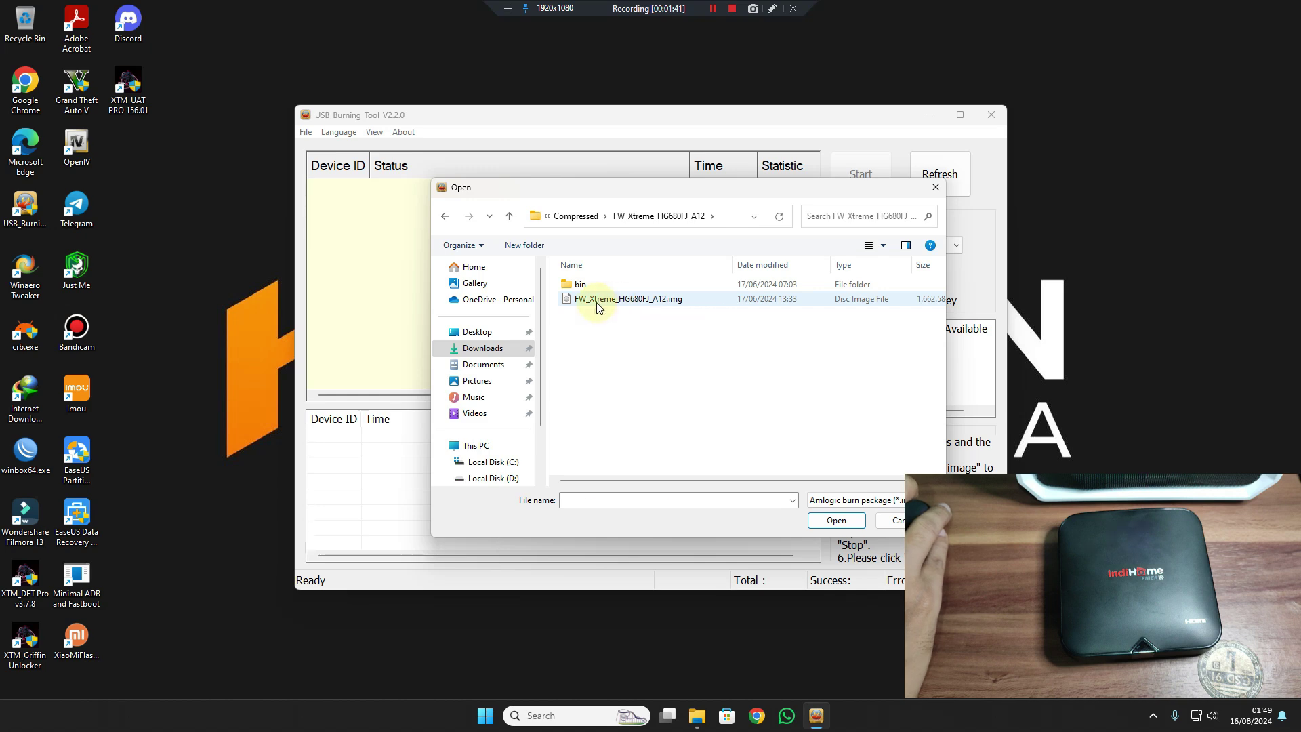
{"action": "left_click", "coordinate": [653, 302]}
{"action": "double_click", "coordinate": [653, 302]}
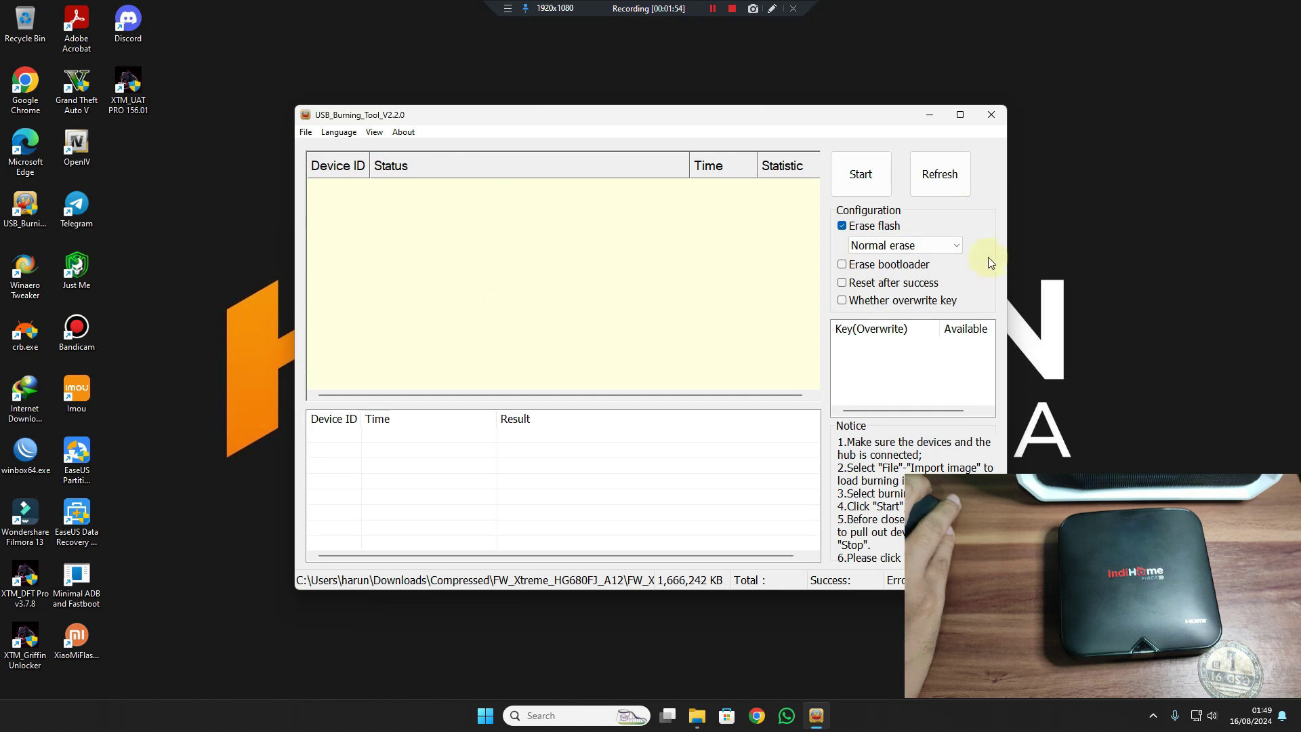
Burn the image to the set-top box with Normal erase and Erase bootloader off, and stop and close the tool once burning finishes
{"action": "left_click", "coordinate": [859, 176]}
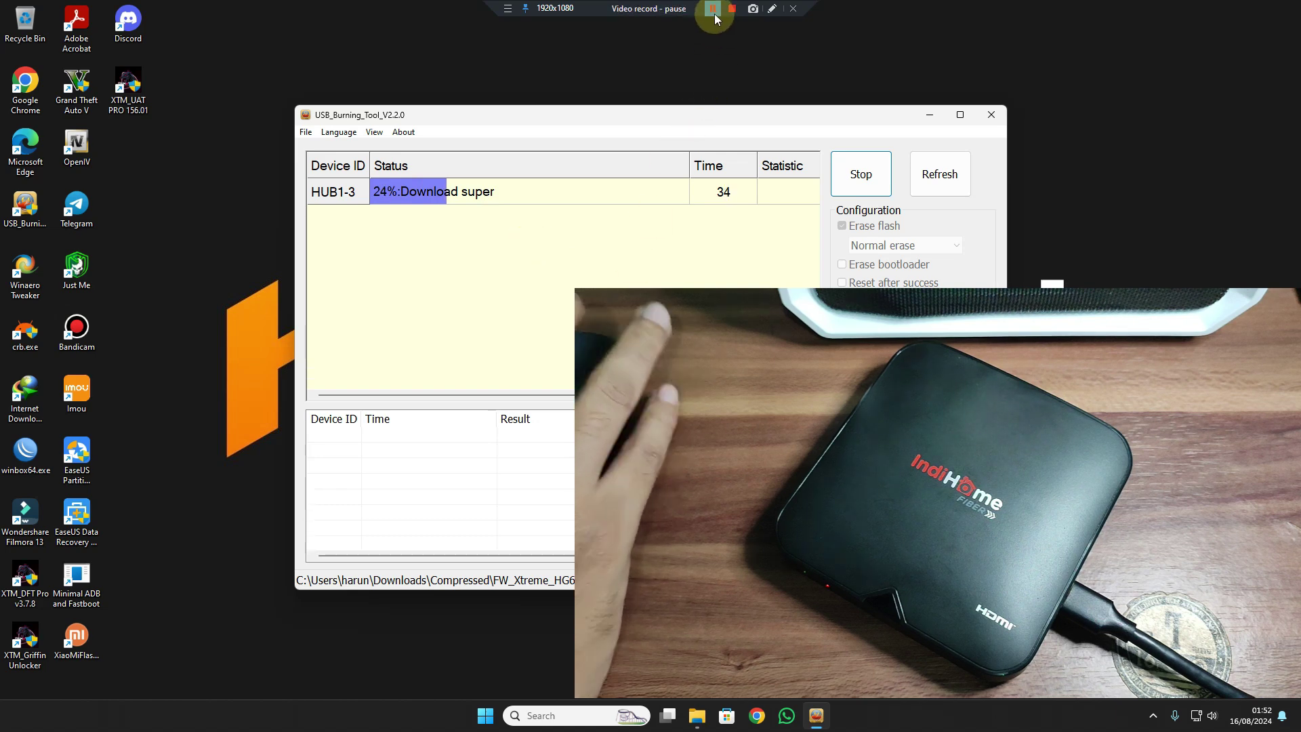
{"action": "left_click", "coordinate": [715, 15]}
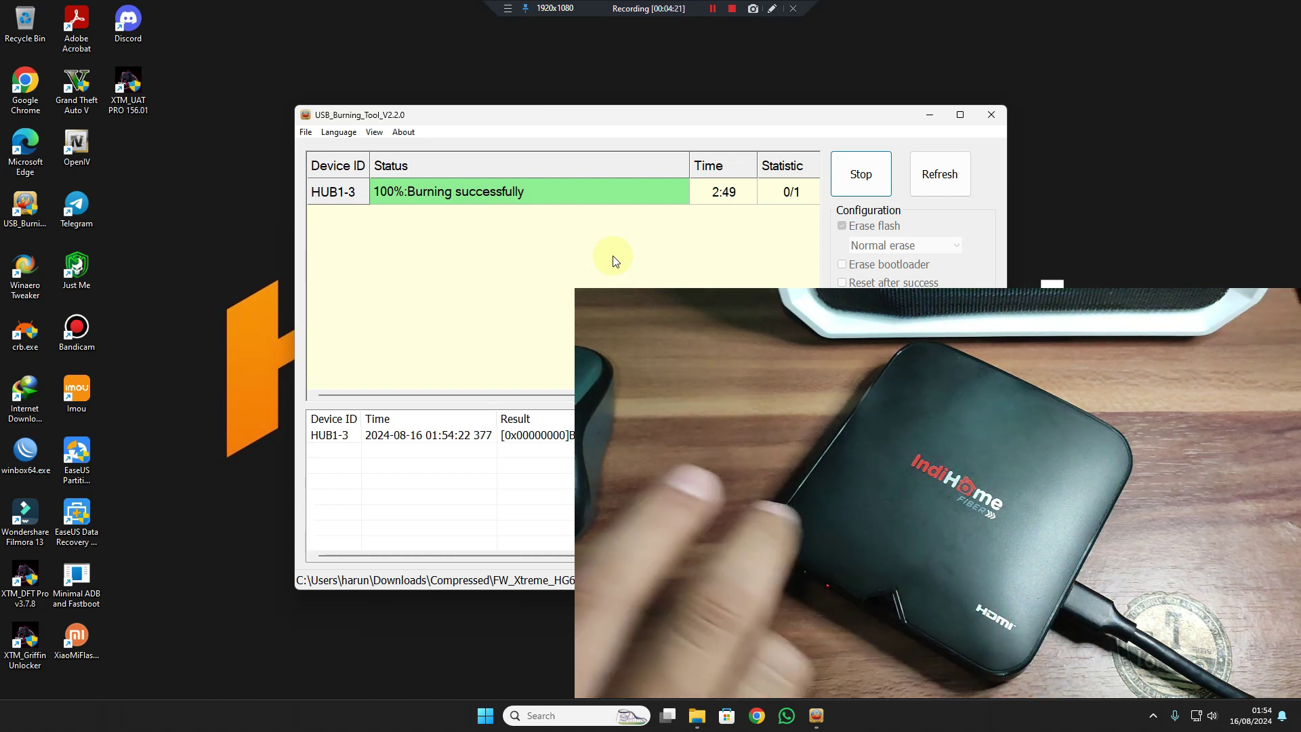
{"action": "left_click", "coordinate": [860, 175]}
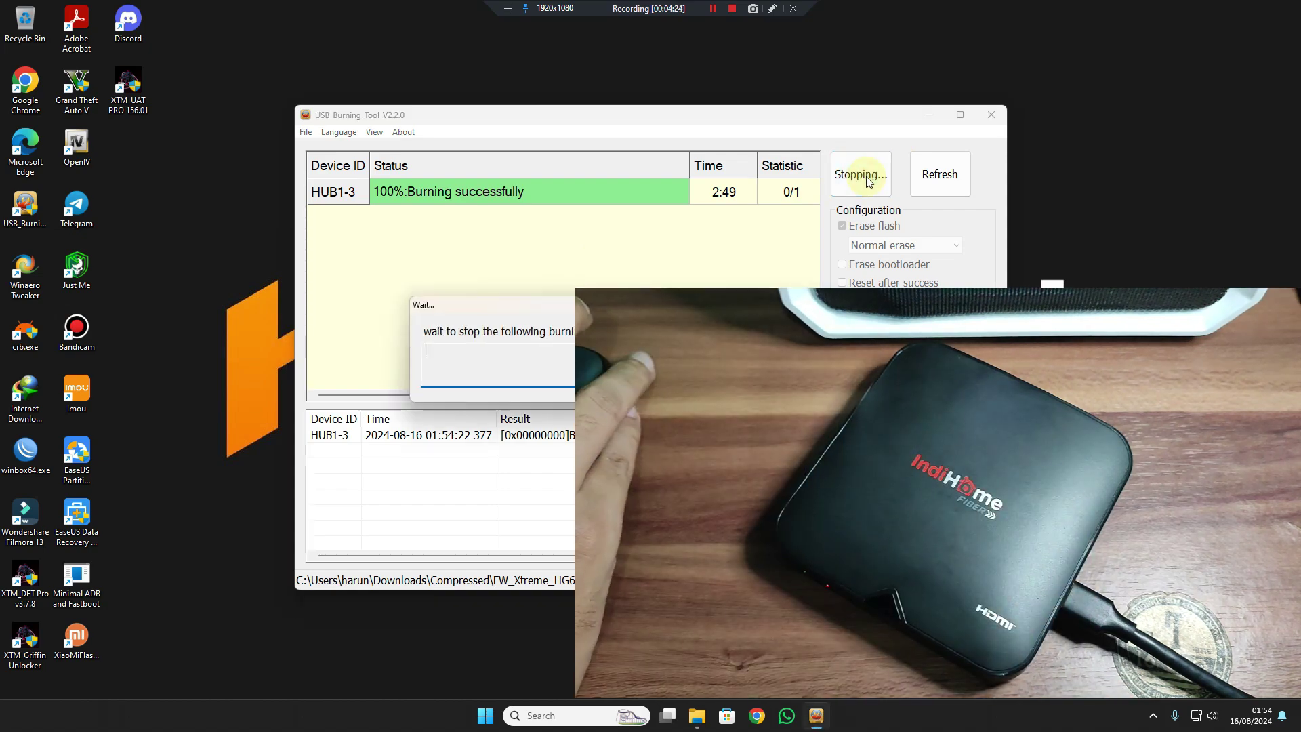
{"action": "left_click", "coordinate": [995, 119]}
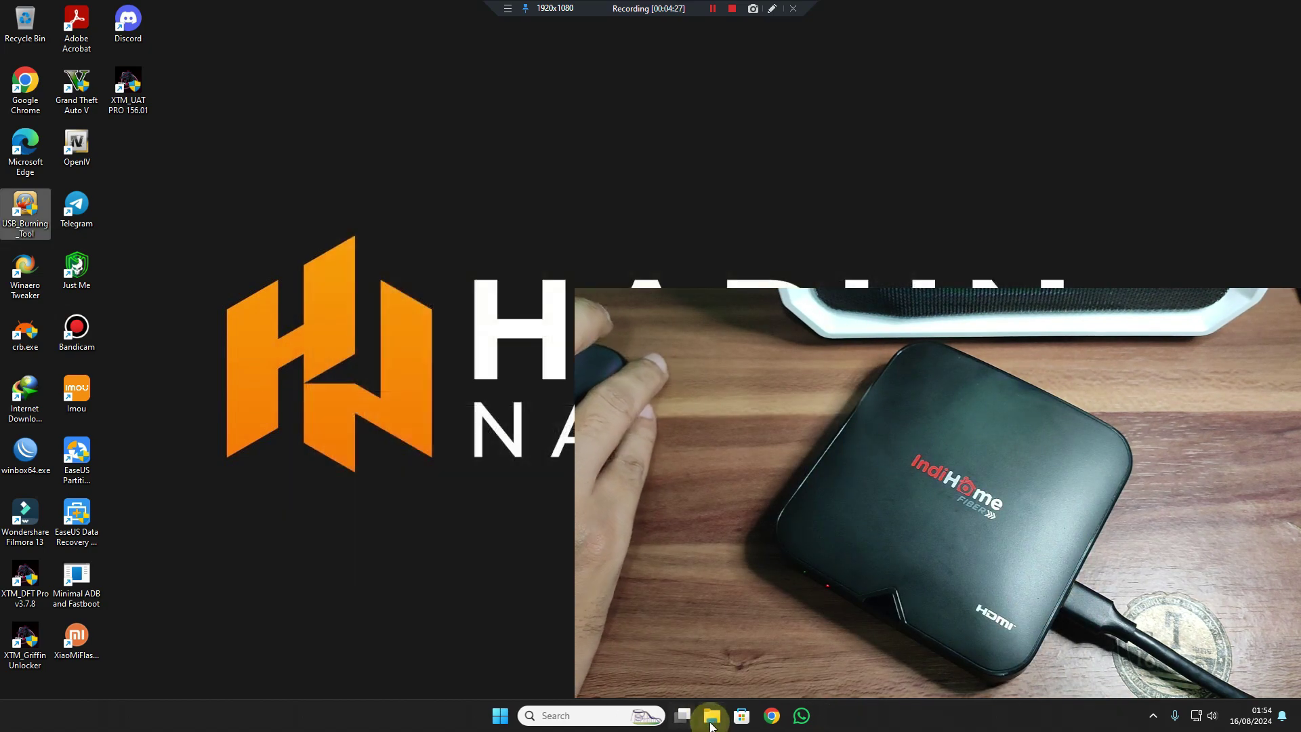
Run UNLOCK_BOOTLOADER.bat from the firmware folder in File Explorer, wait for it to finish and close the folder window
{"action": "left_click", "coordinate": [710, 724]}
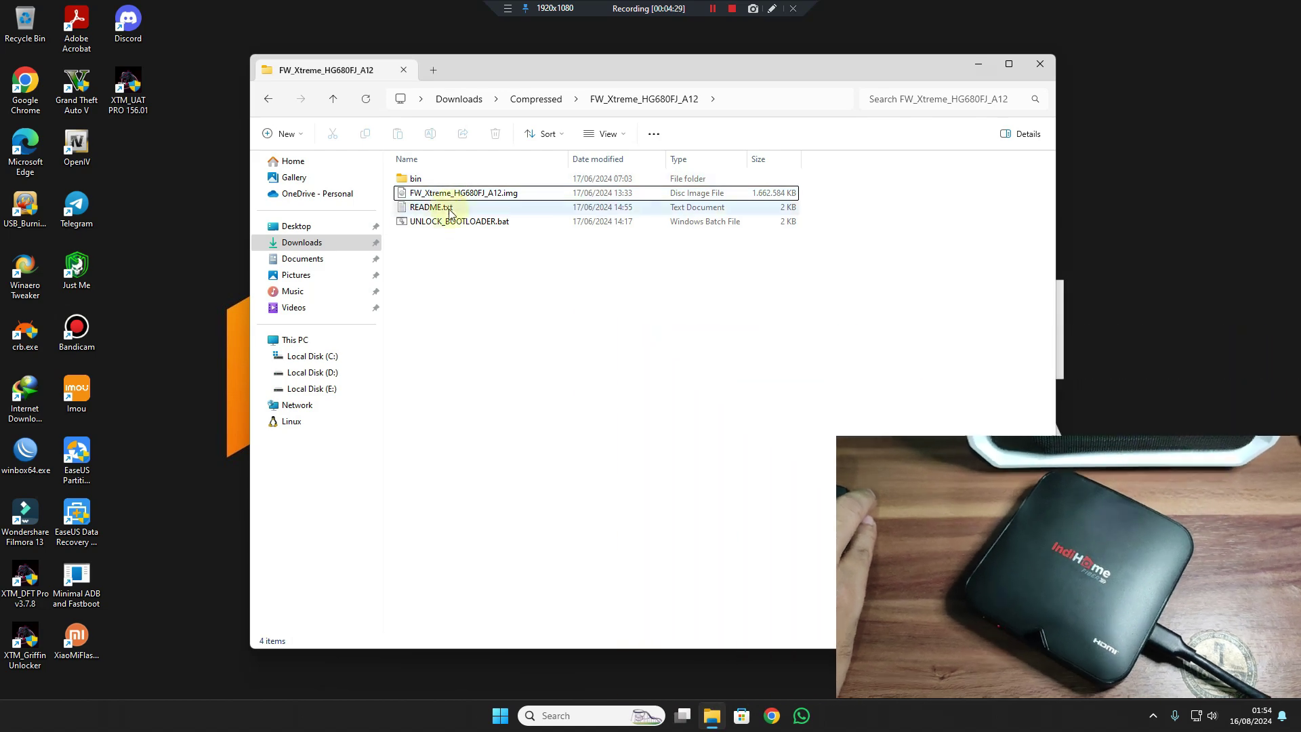
{"action": "left_click", "coordinate": [448, 223]}
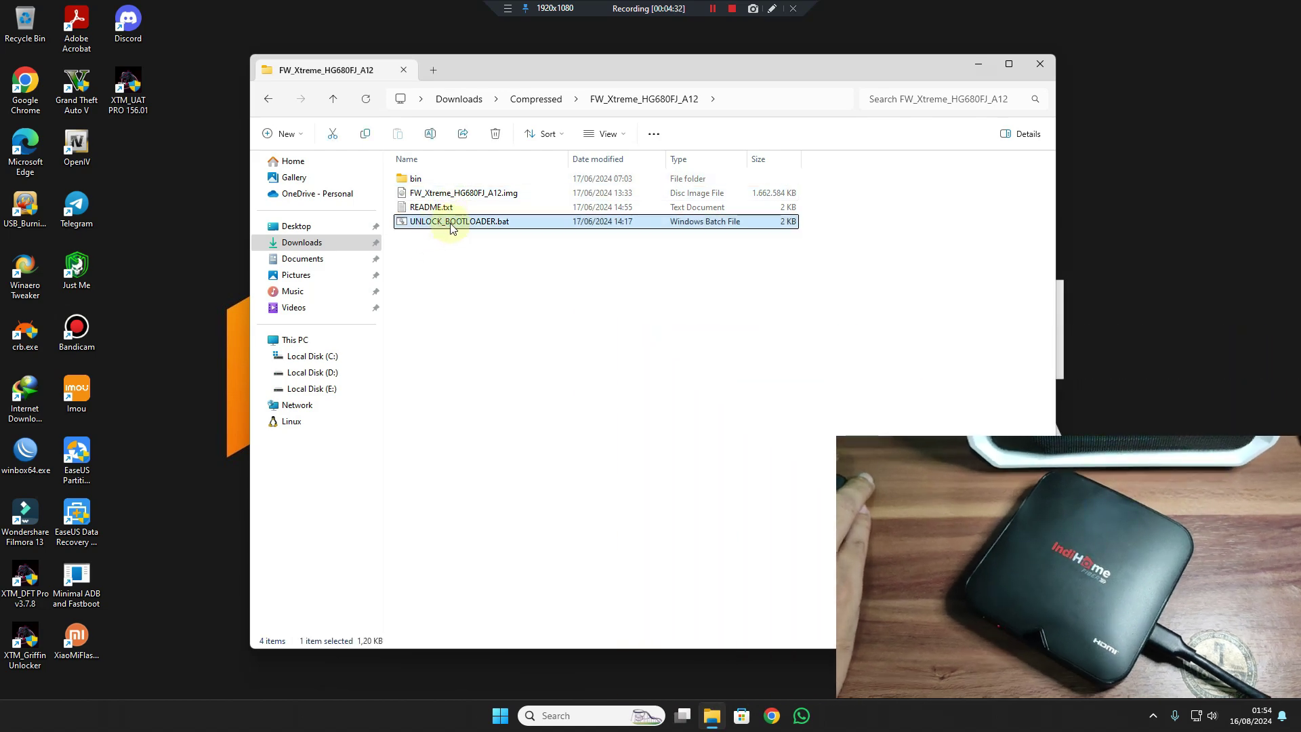
{"action": "left_click", "coordinate": [475, 223]}
{"action": "double_click", "coordinate": [475, 223]}
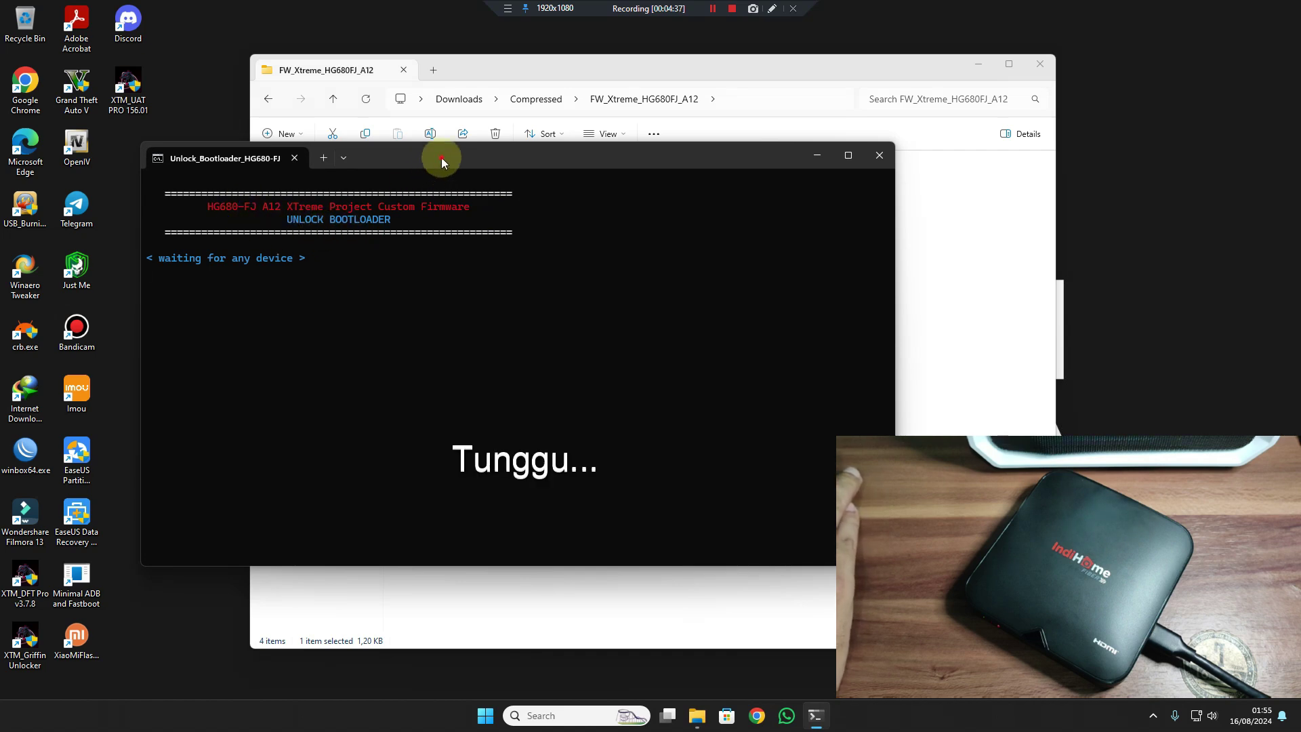
{"action": "left_click_drag", "start_coordinate": [441, 158], "coordinate": [568, 129]}
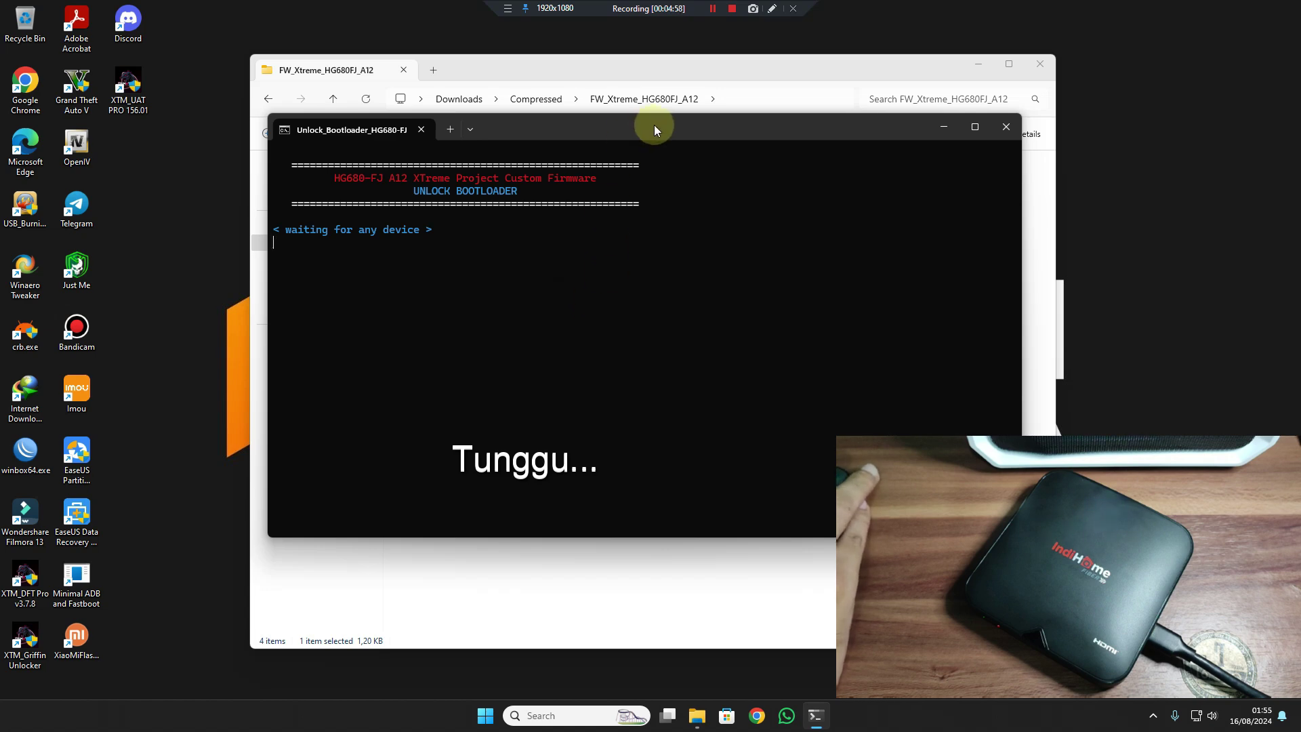
{"action": "left_click_drag", "start_coordinate": [657, 130], "coordinate": [682, 141]}
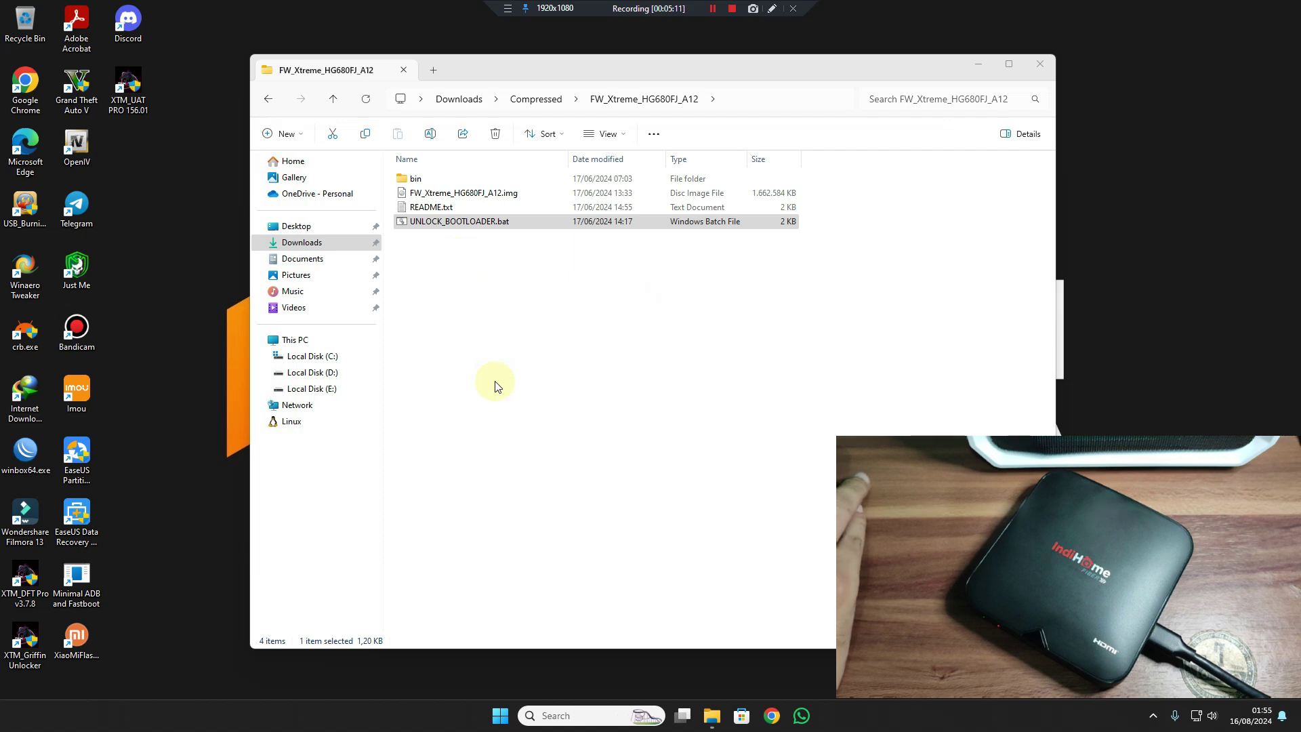
{"action": "left_click", "coordinate": [605, 272]}
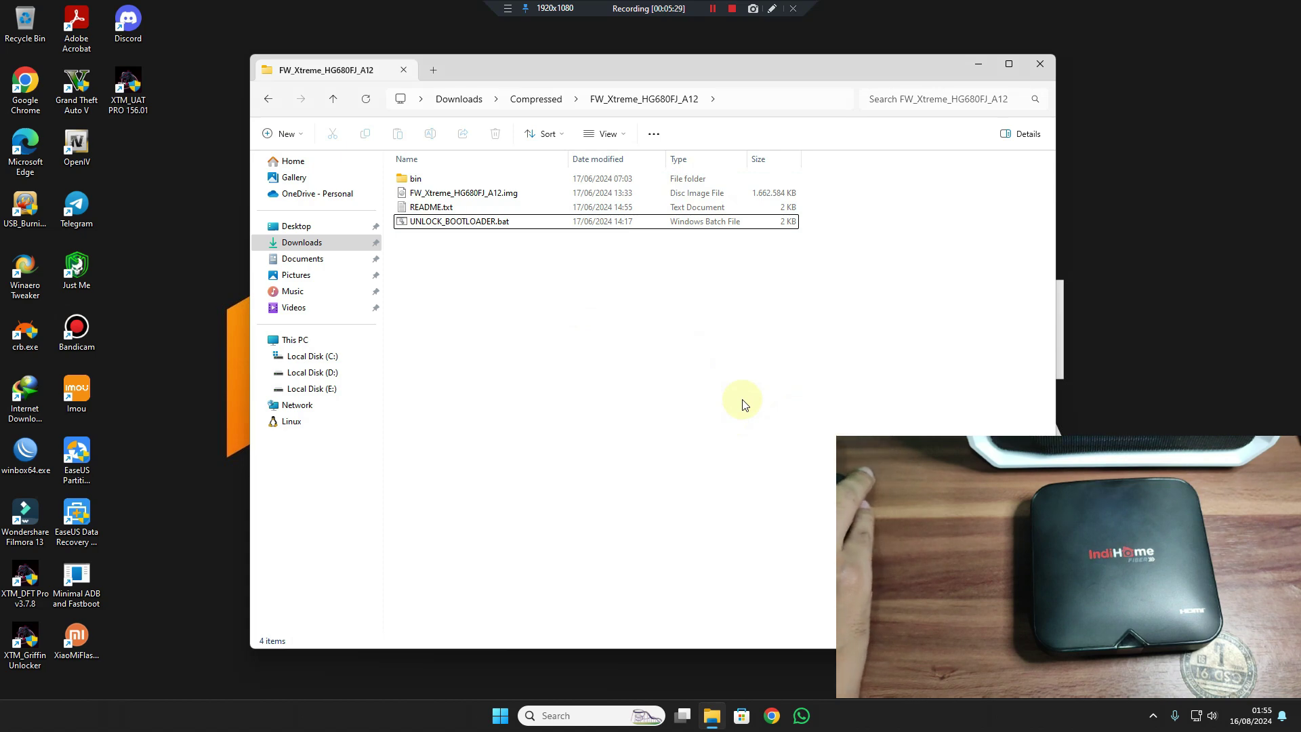
{"action": "left_click", "coordinate": [1041, 65]}
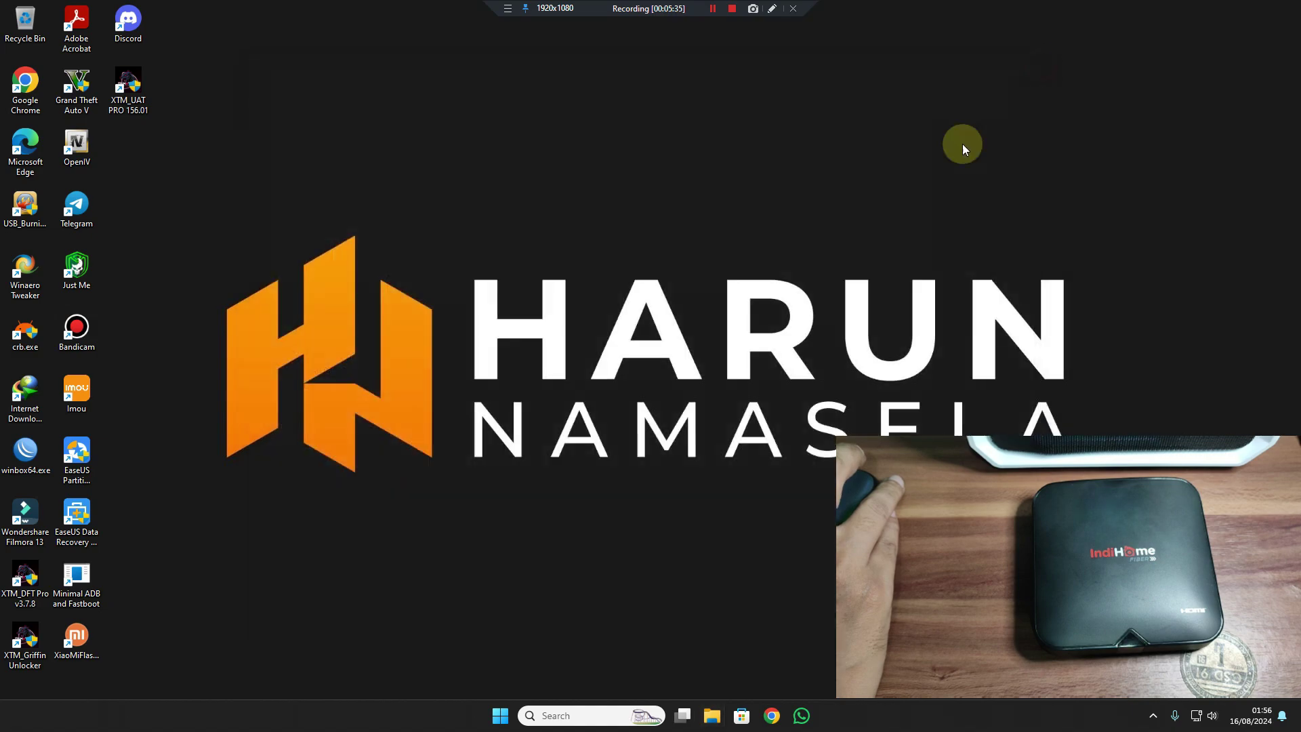